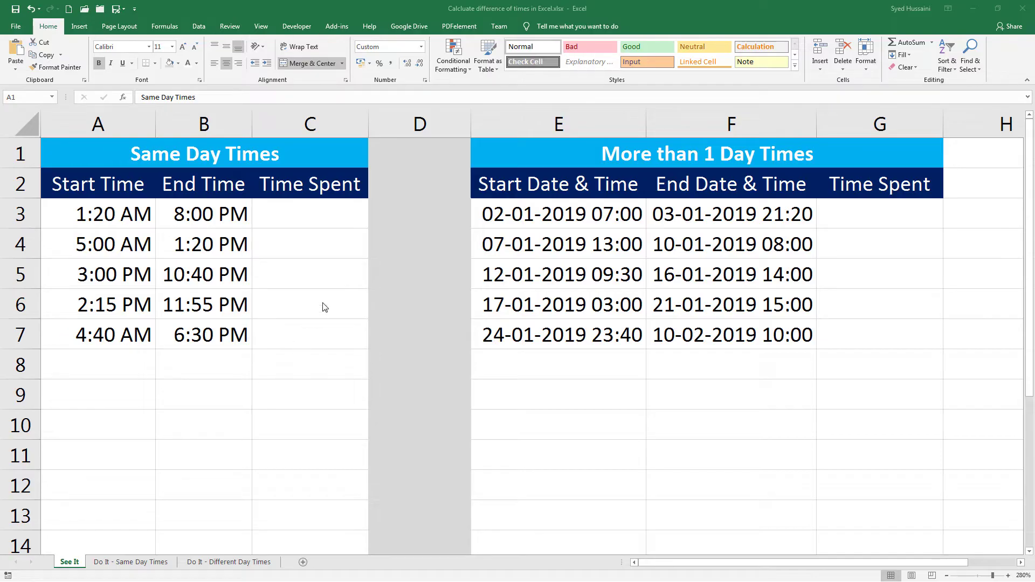
# - Review the same-day Start and End times and the empty Time Spent cells
pyautogui.click(159, 204)
pyautogui.moveTo(118, 214); pyautogui.dragTo(119, 334)
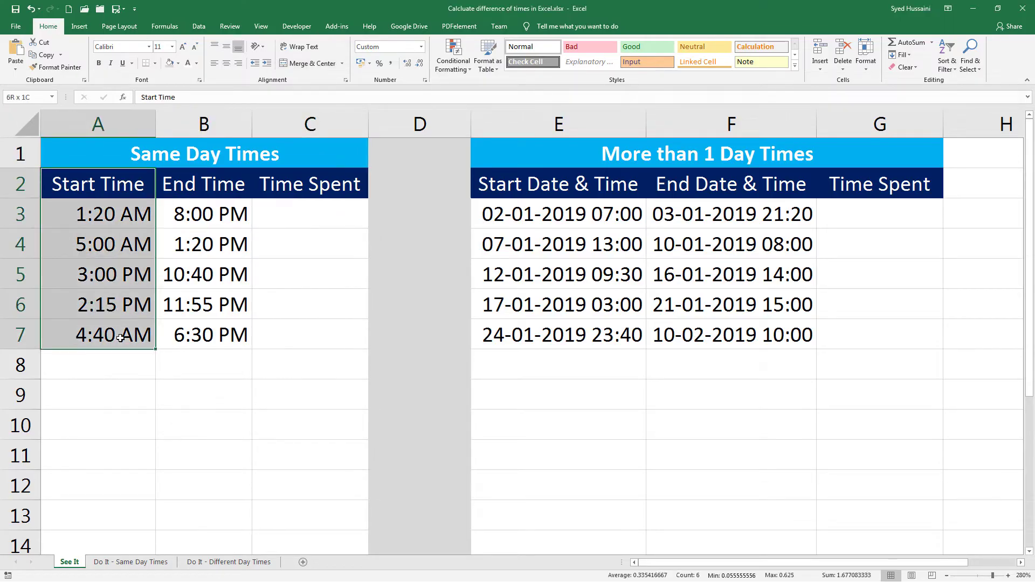
pyautogui.moveTo(186, 213); pyautogui.dragTo(189, 337)
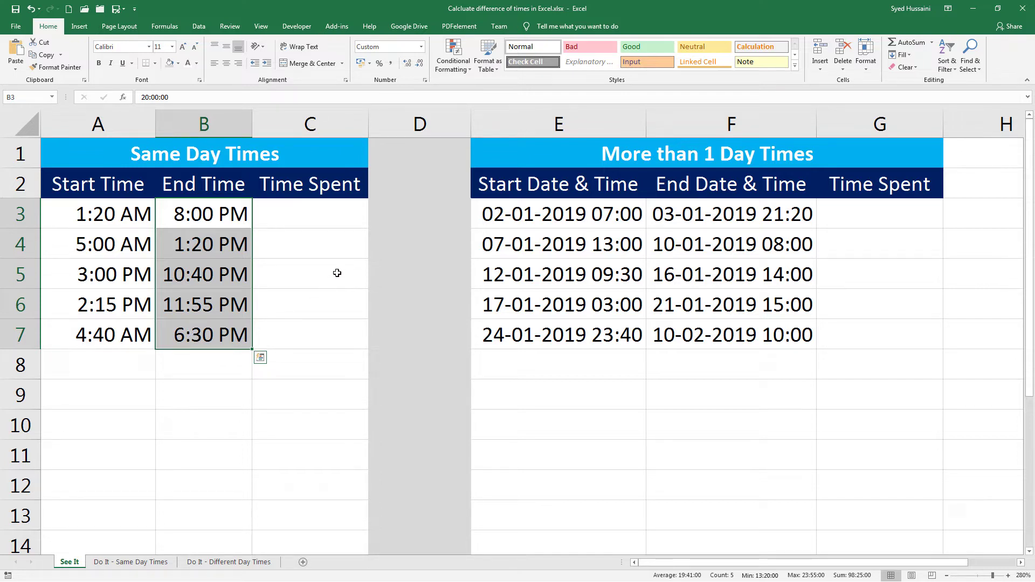
pyautogui.click(306, 220)
pyautogui.moveTo(306, 220); pyautogui.dragTo(300, 372)
pyautogui.click(300, 372)
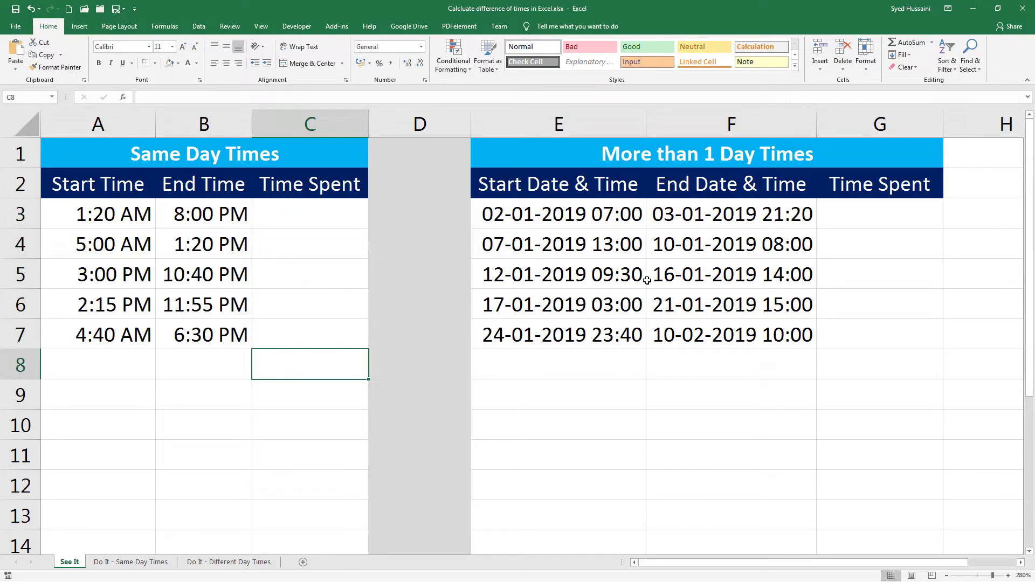
# - Inspect the multi-day start and end date-times in the More than 1 Day Times table
pyautogui.click(626, 156)
pyautogui.moveTo(626, 183); pyautogui.dragTo(675, 351)
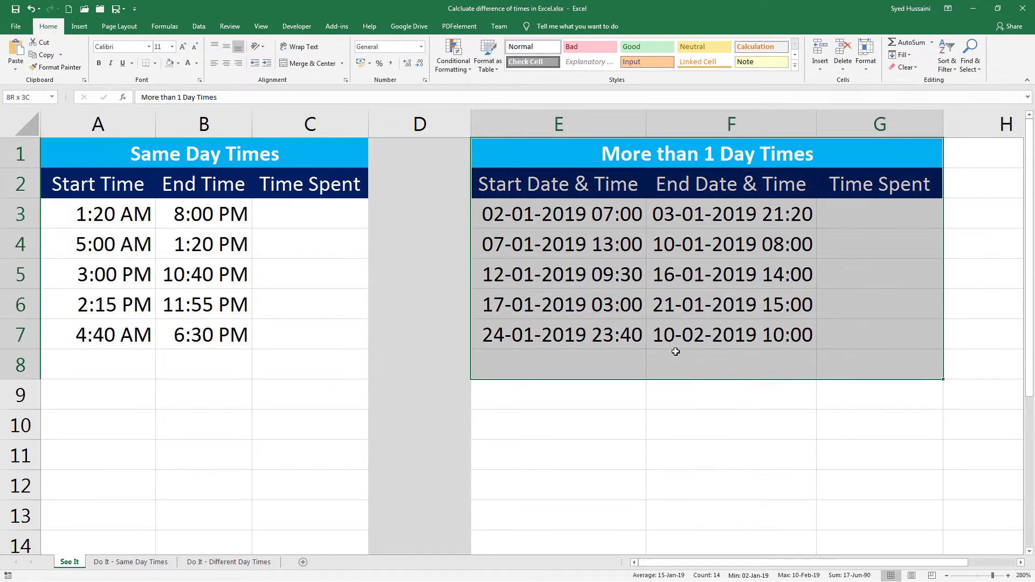
pyautogui.click(629, 260)
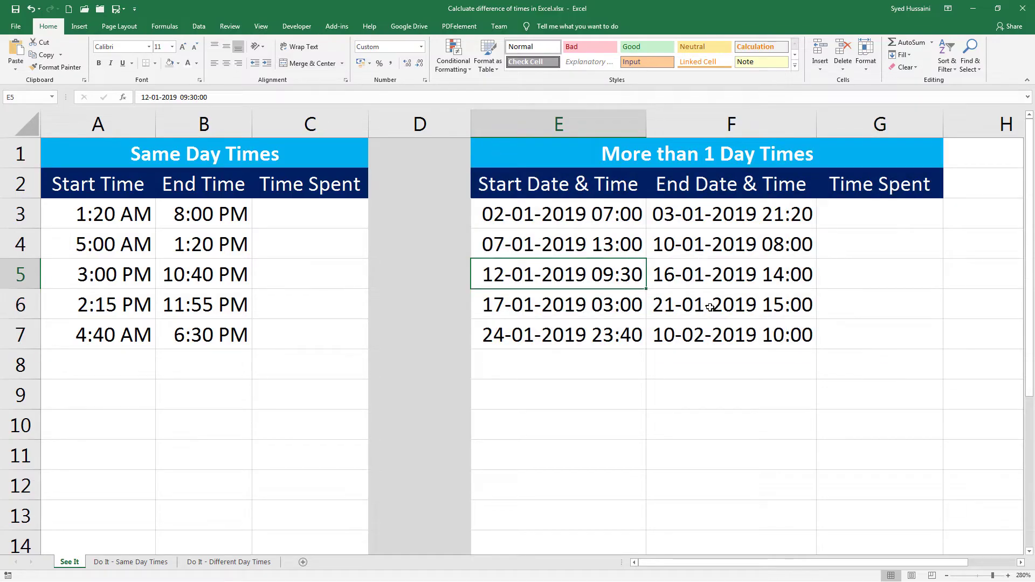
pyautogui.click(607, 207)
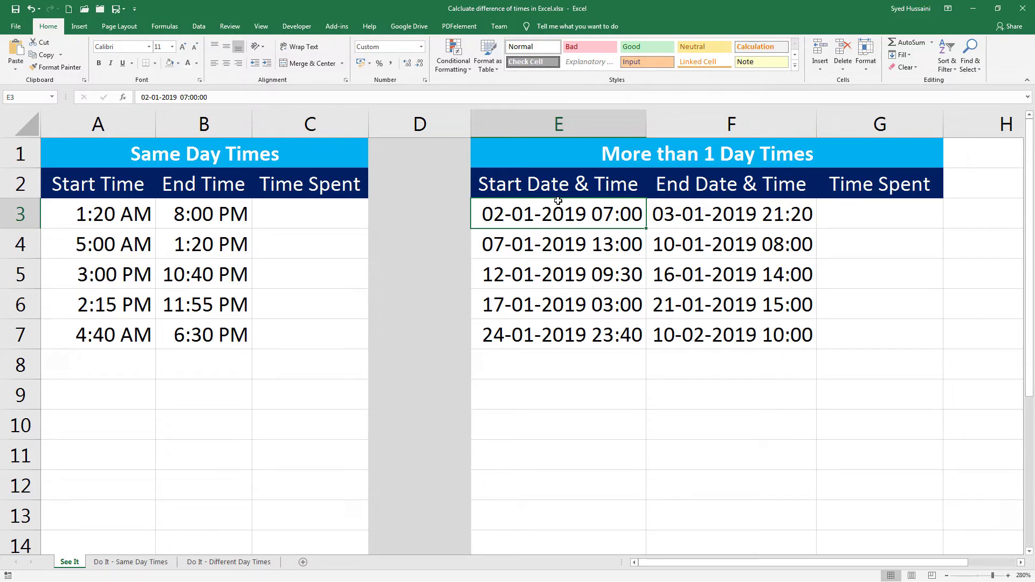
pyautogui.click(732, 215)
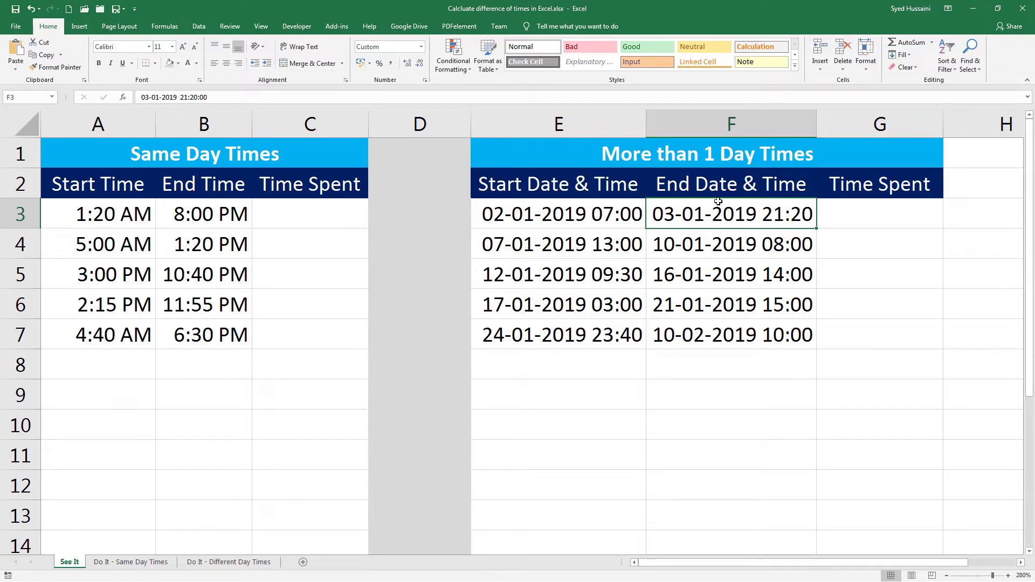
pyautogui.moveTo(586, 209); pyautogui.dragTo(732, 344)
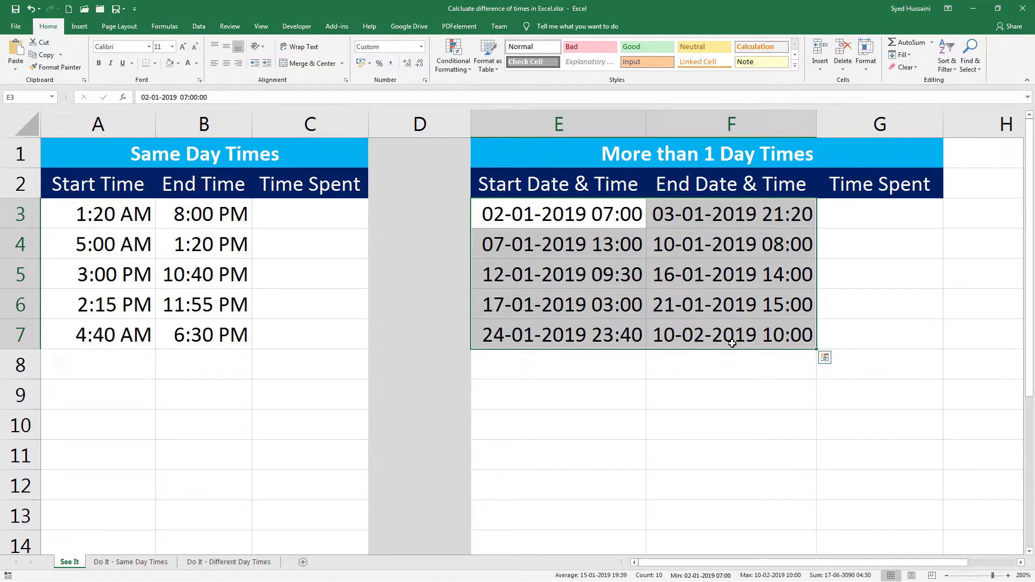
pyautogui.moveTo(588, 217); pyautogui.dragTo(732, 335)
pyautogui.moveTo(89, 217); pyautogui.dragTo(216, 350)
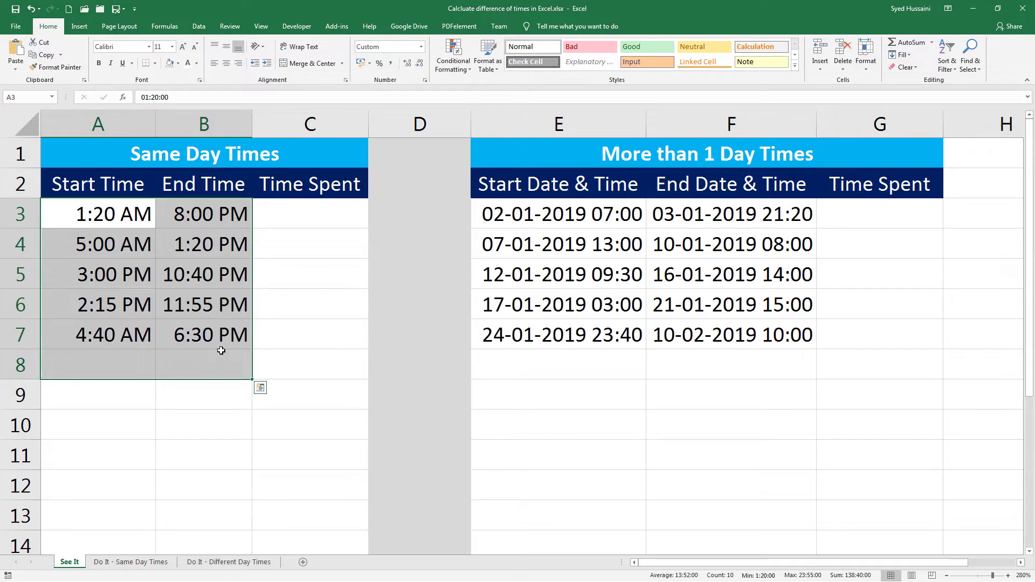
# - Enter =B3-A3 in C3, which displays 6:40 PM
pyautogui.click(313, 214)
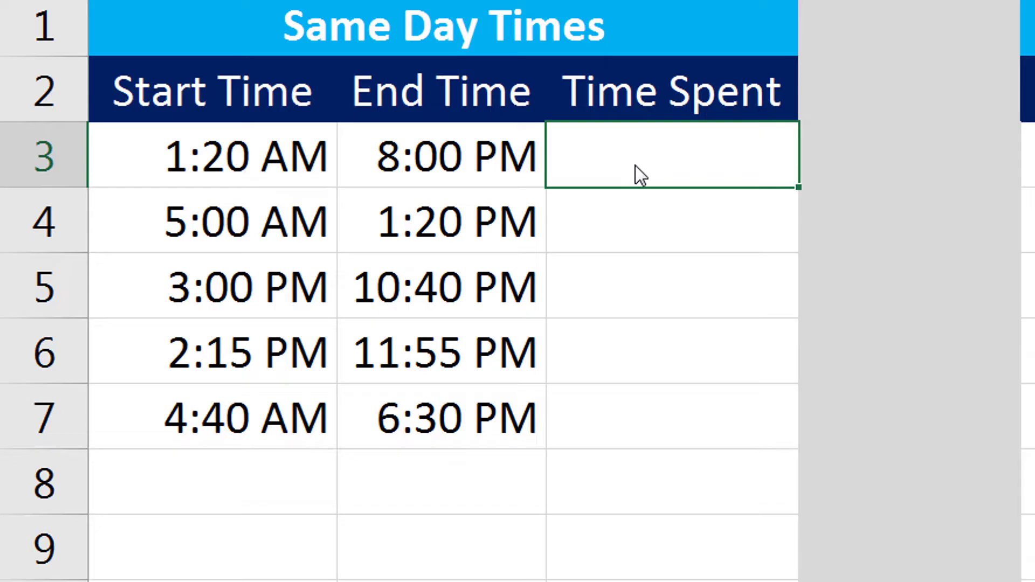
pyautogui.write('=')
pyautogui.click(464, 151)
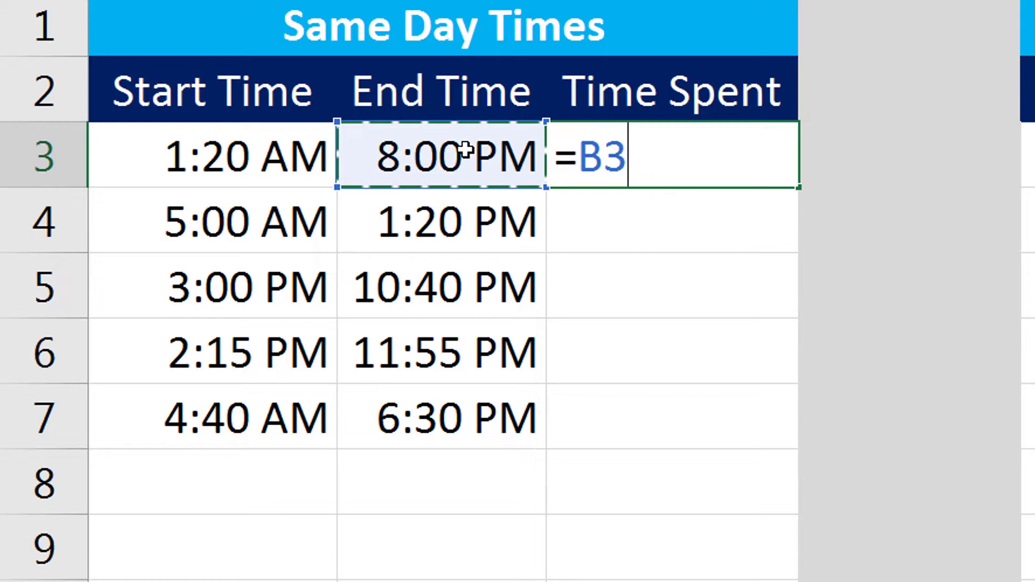
pyautogui.write('-')
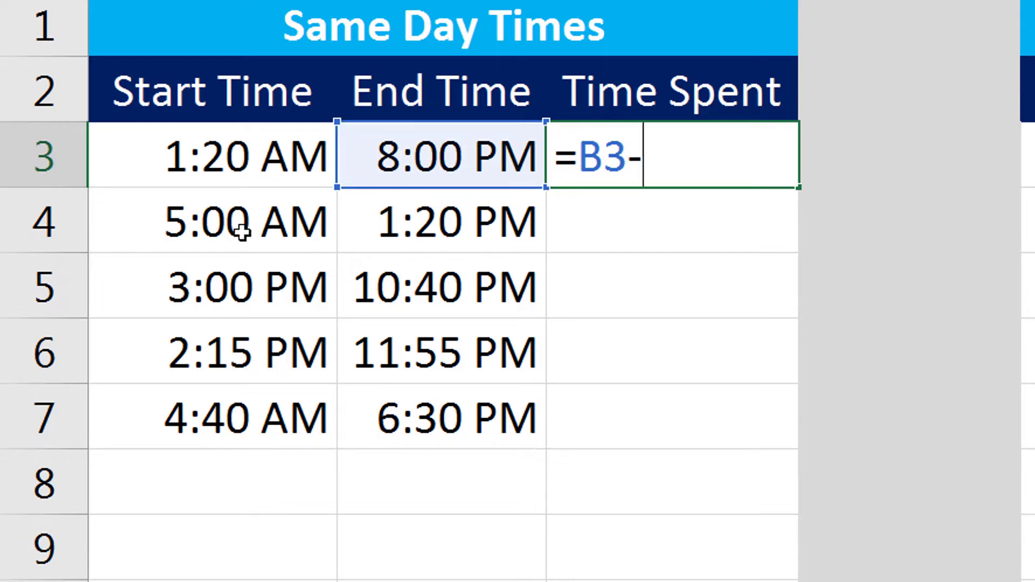
pyautogui.click(248, 161)
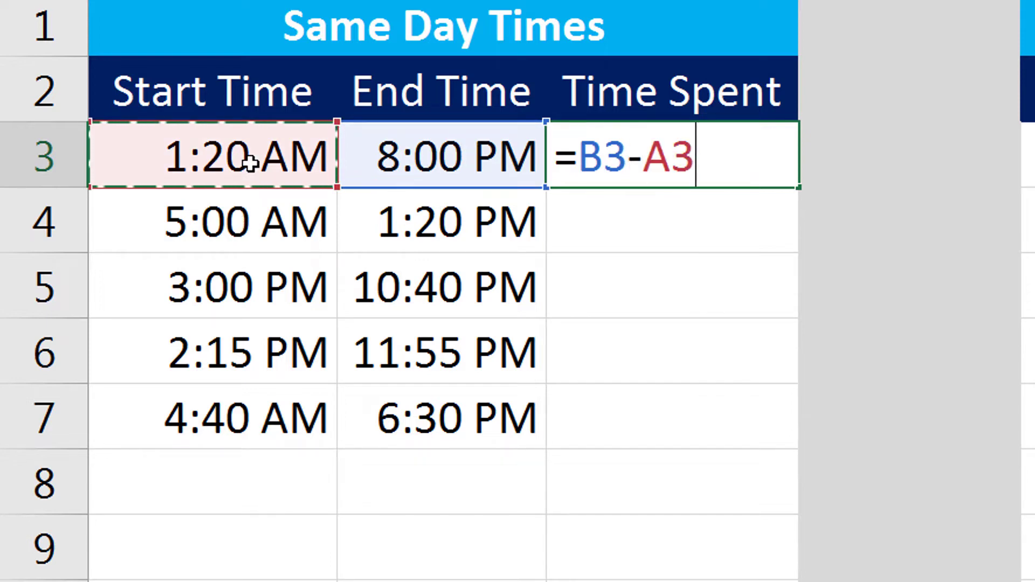
pyautogui.press('Return')
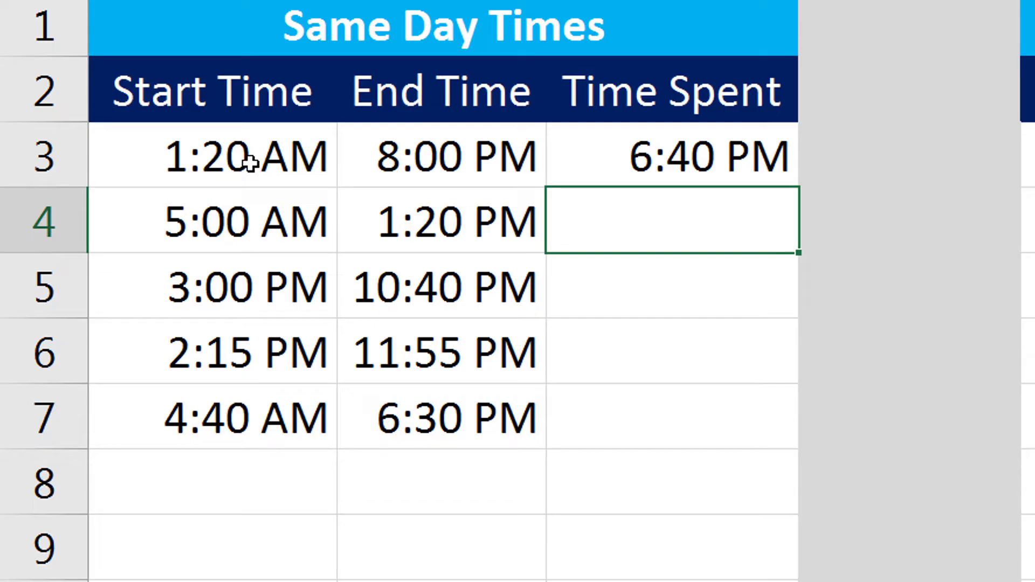
pyautogui.click(680, 151)
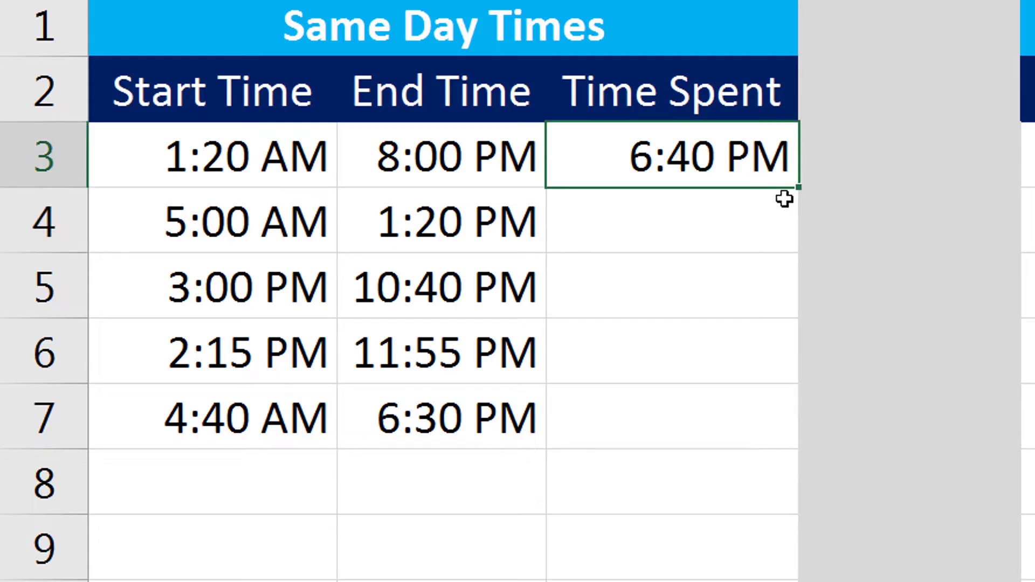
# - Give C3 the 13:30-style time format so it shows 18:40
pyautogui.hotkey('ctrl', '1')
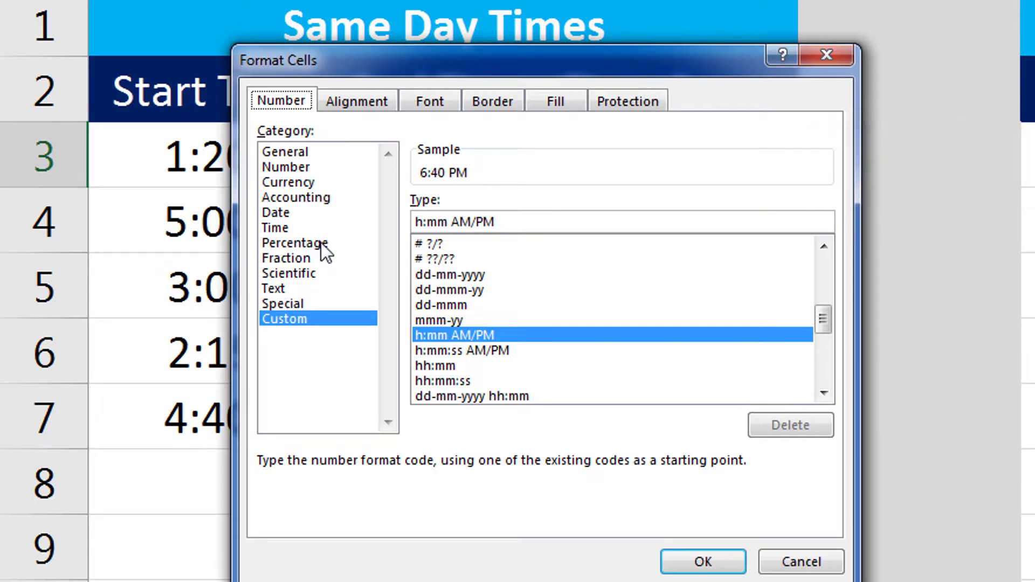
pyautogui.click(312, 226)
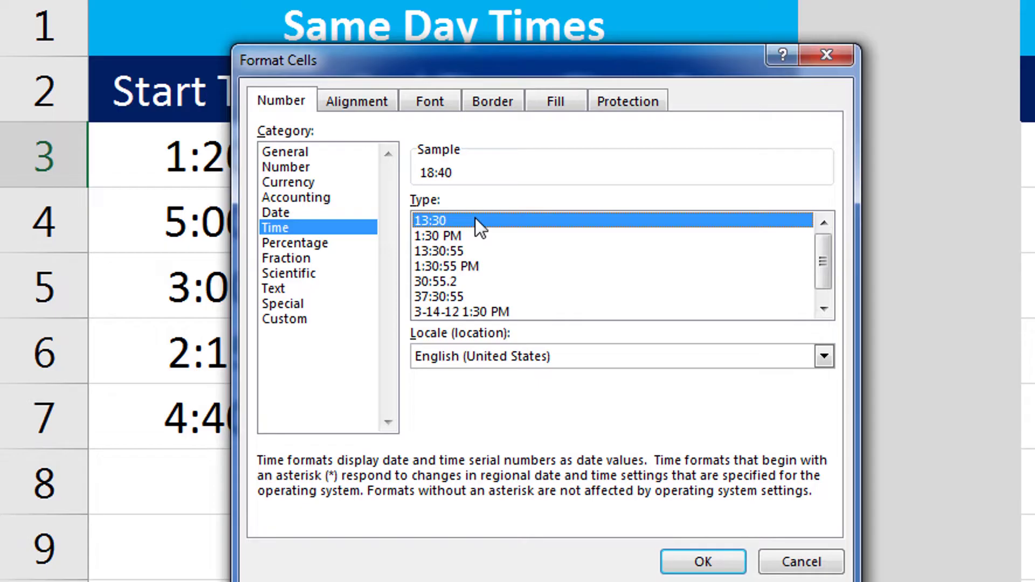
pyautogui.click(695, 556)
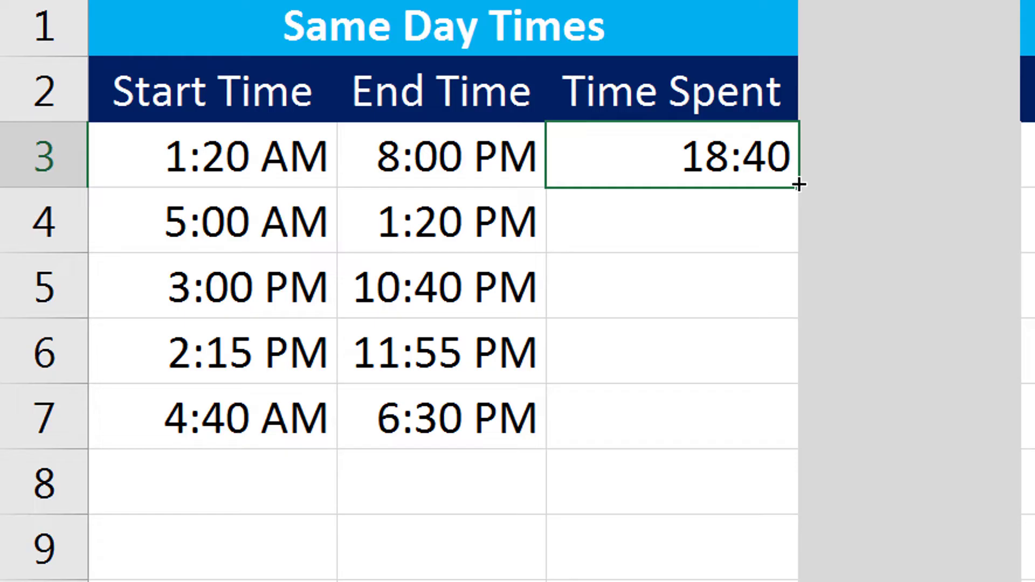
# - Fill C3's formula down to C7, giving 18:40, 8:20, 7:40, 9:40 and 13:50
pyautogui.moveTo(798, 187); pyautogui.dragTo(771, 439)
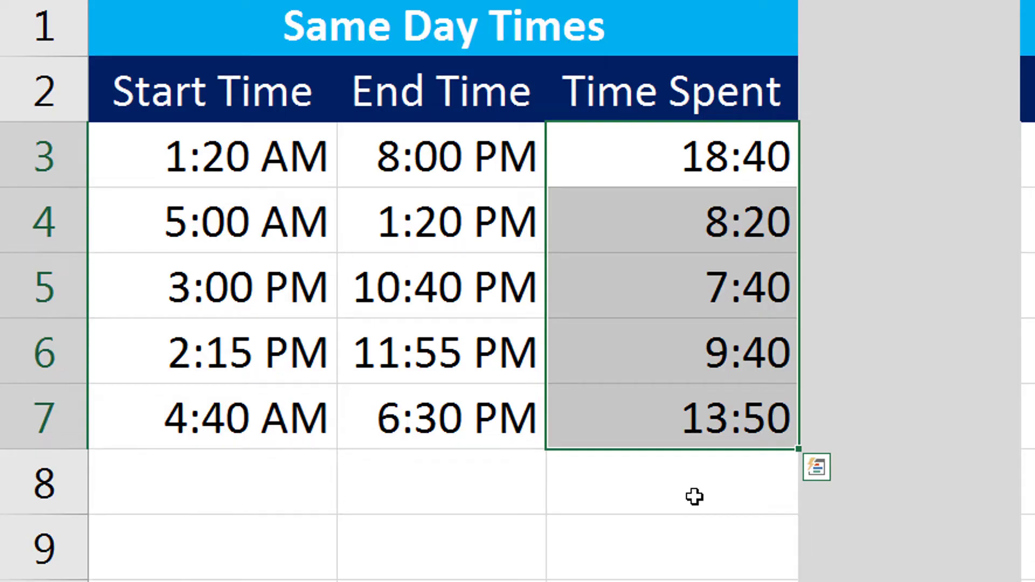
pyautogui.click(694, 496)
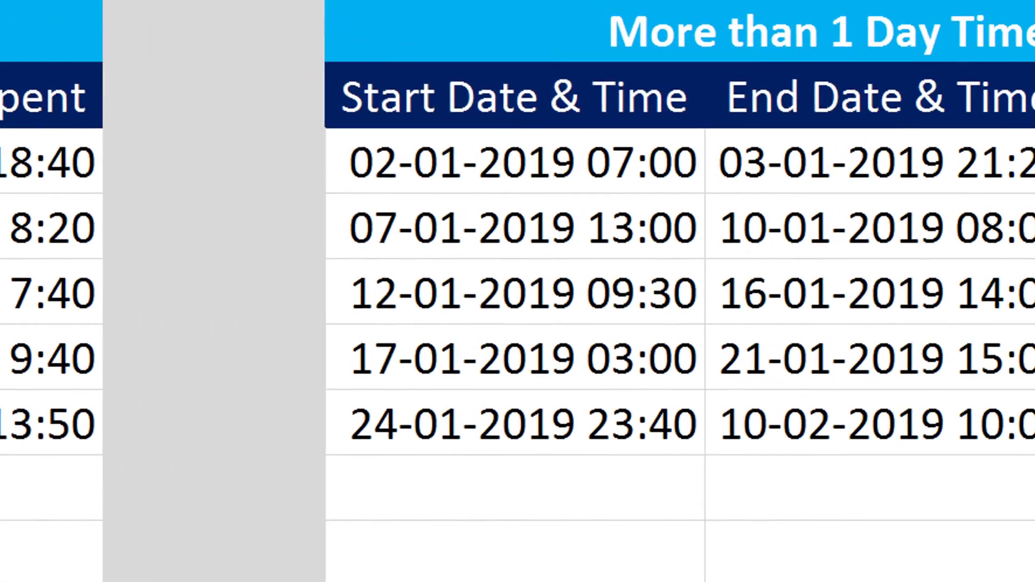
pyautogui.click(826, 179)
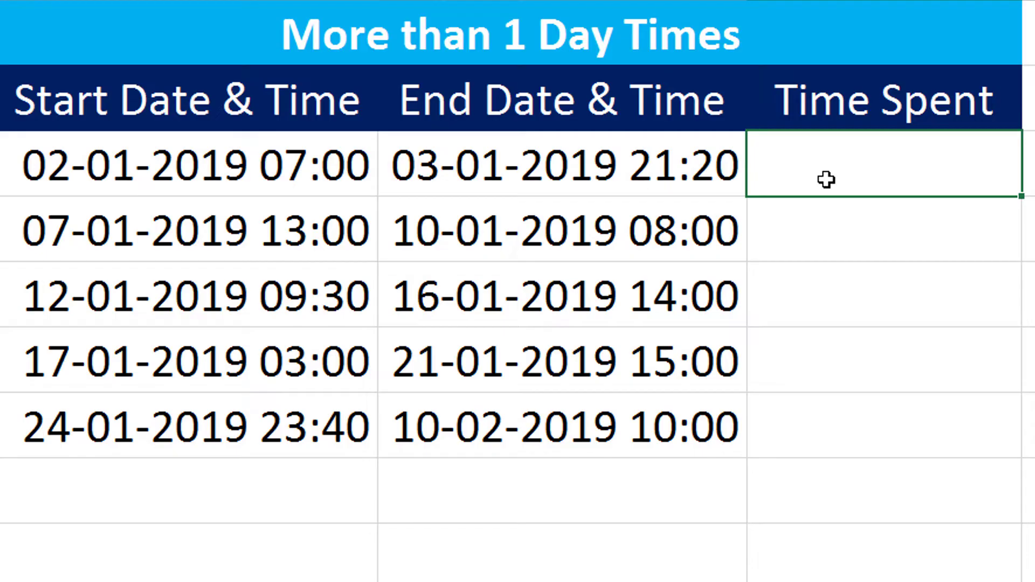
# - Enter =F3-E3 in G3, giving 1.59722222, and bring up its Format Cells dialog
pyautogui.write('=')
pyautogui.click(607, 164)
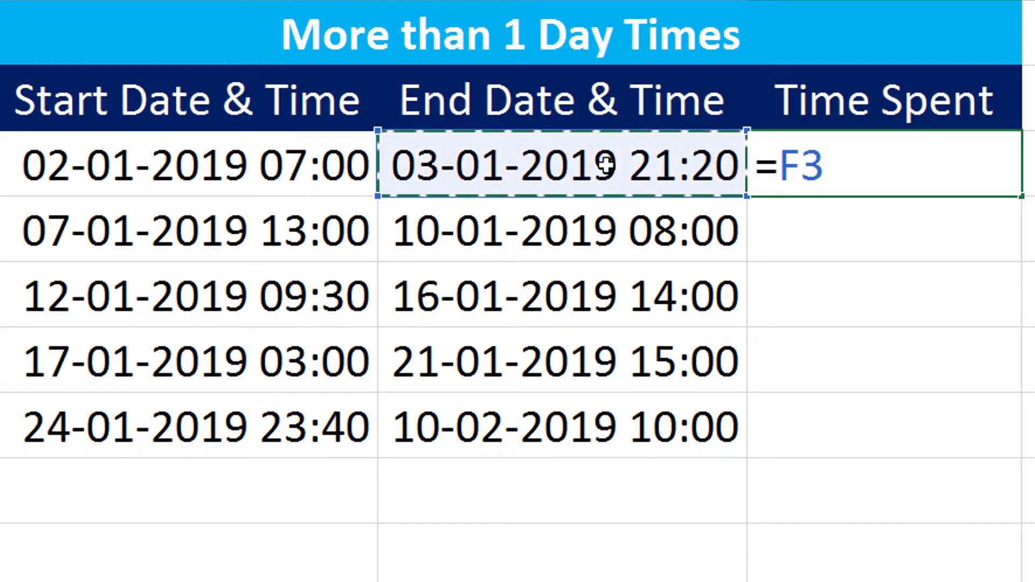
pyautogui.write('-')
pyautogui.click(144, 168)
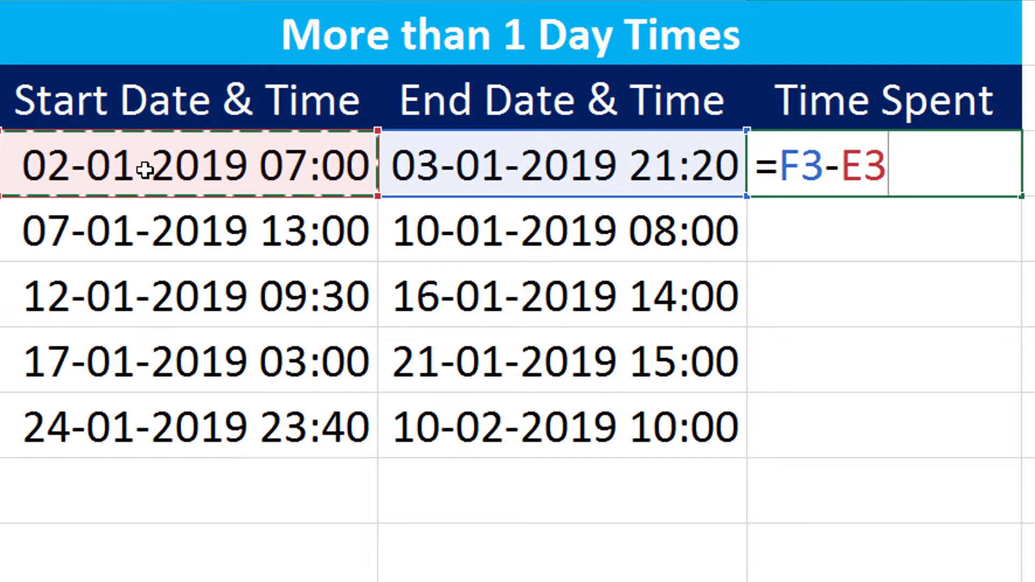
pyautogui.press('Return')
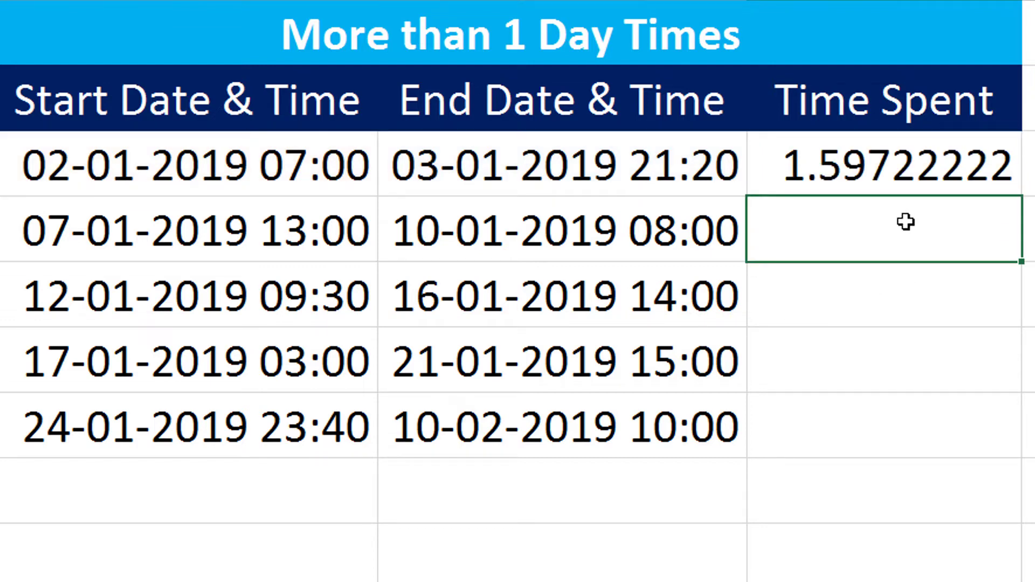
pyautogui.click(917, 169)
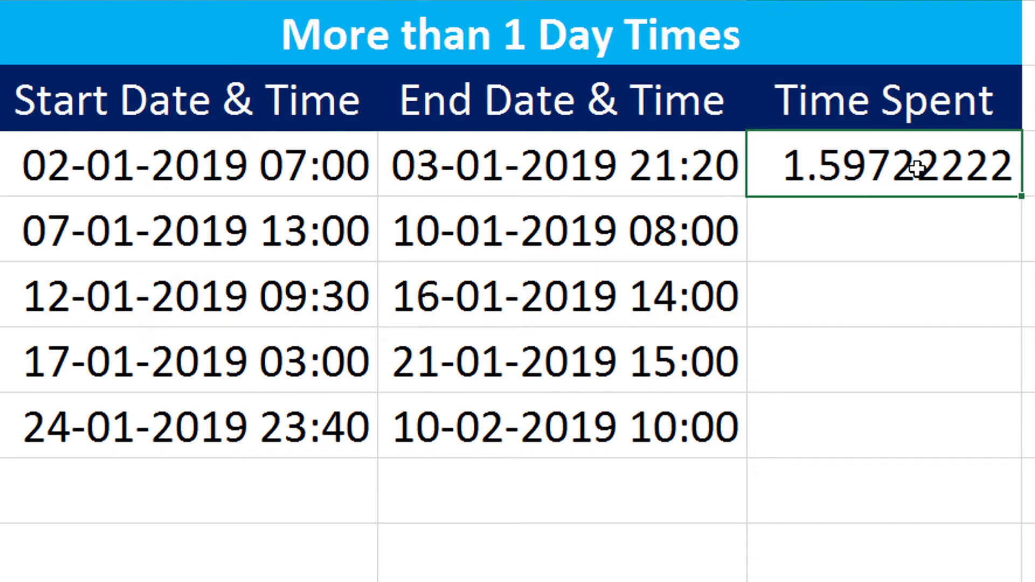
pyautogui.hotkey('ctrl', '1')
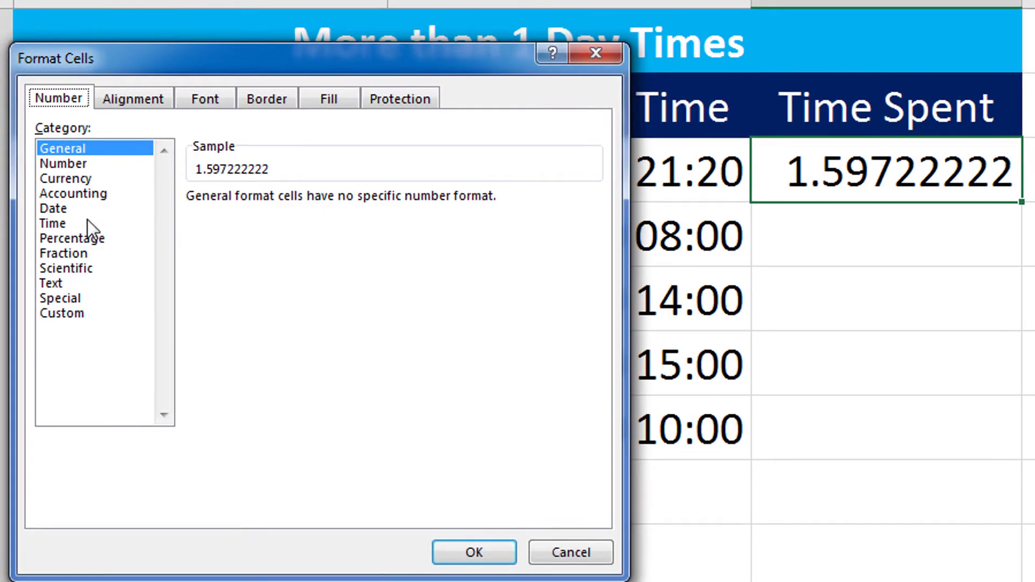
# - Pick the 37:30:55 elapsed time format and carry it into Custom as [h]:mm:ss;@
pyautogui.click(88, 220)
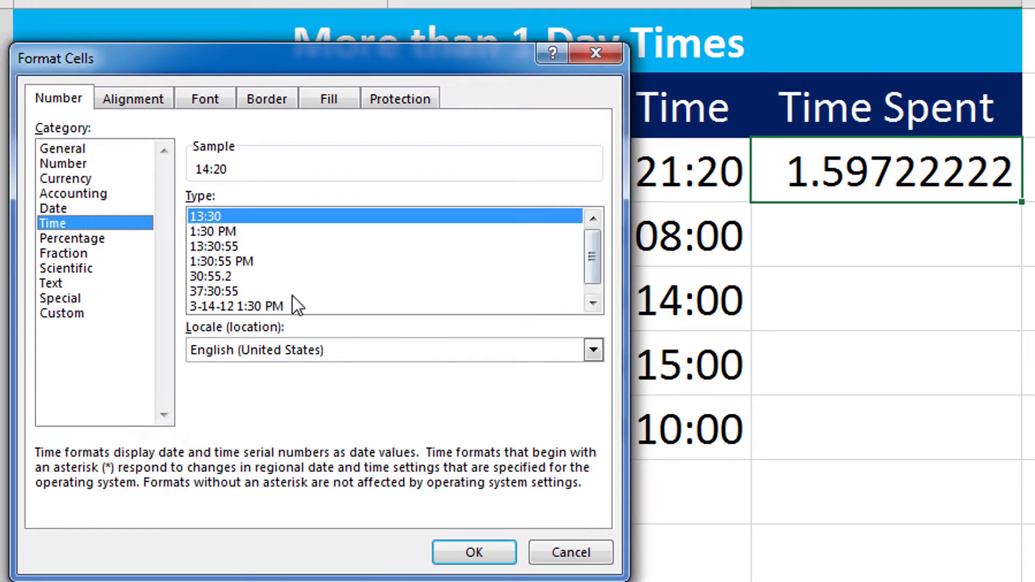
pyautogui.click(248, 293)
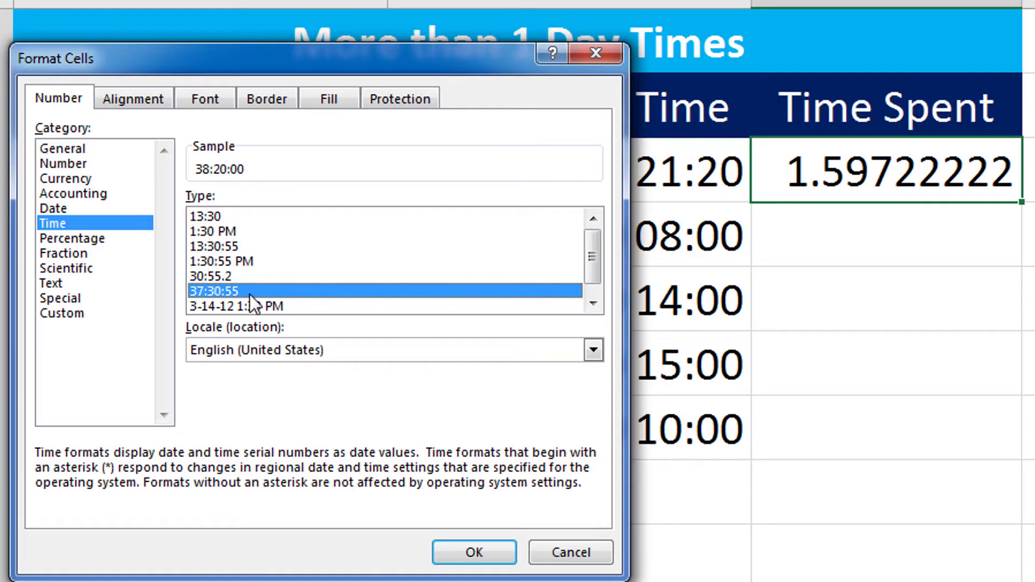
pyautogui.click(351, 348)
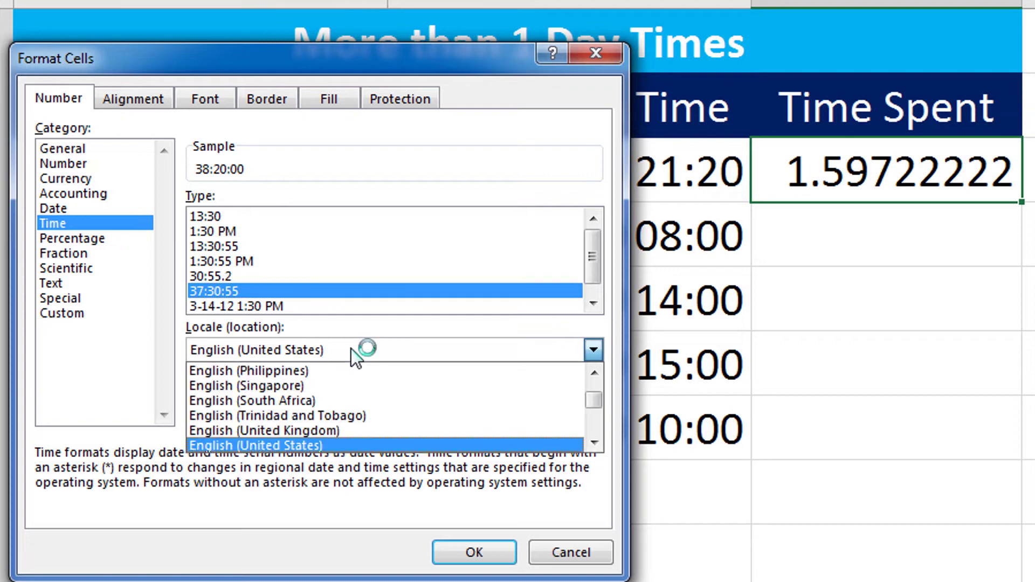
pyautogui.click(251, 289)
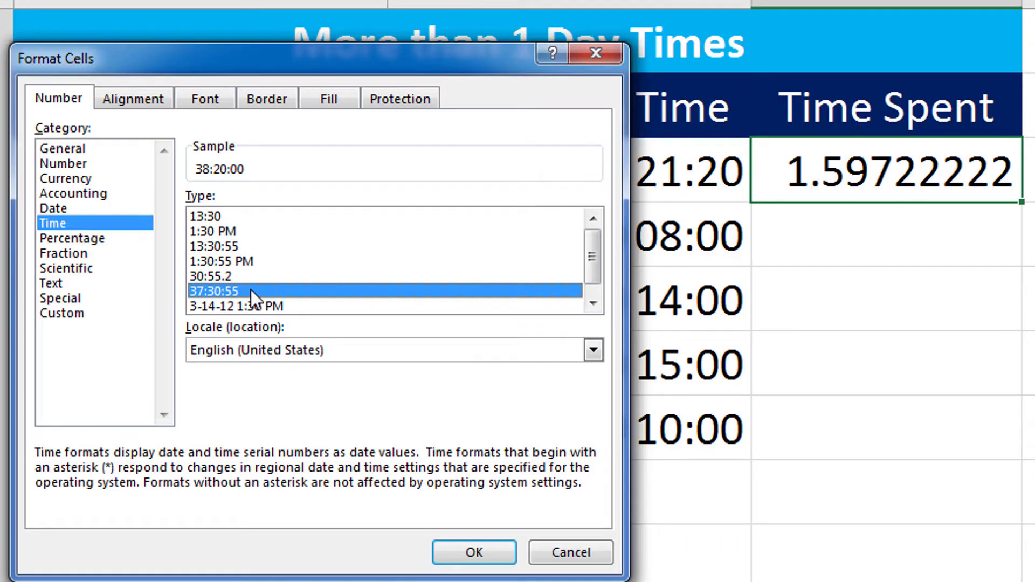
pyautogui.click(97, 313)
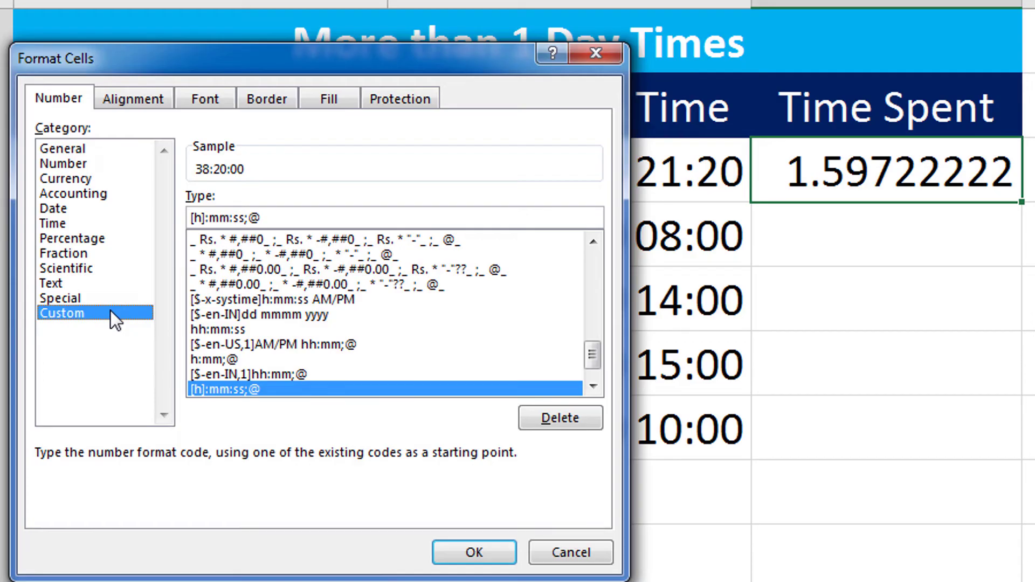
# - Trim the custom format code to [h]:mm, previewing 38:20
pyautogui.click(279, 213)
pyautogui.press('BackSpace')
pyautogui.press('BackSpace')
pyautogui.press('BackSpace')
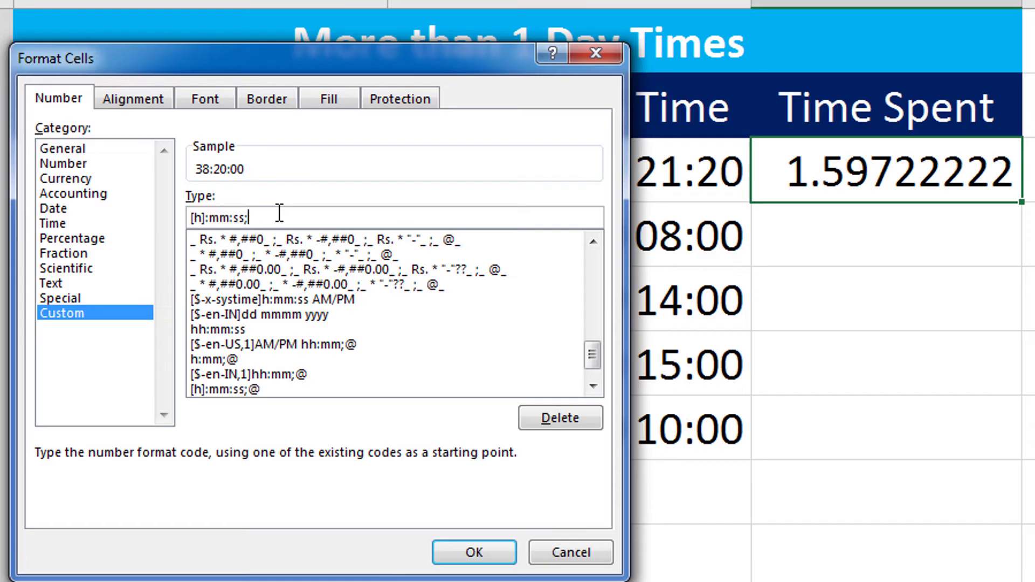
pyautogui.press('BackSpace')
pyautogui.press('BackSpace')
# - Apply [h]:mm to G3 and fill it down to G7, giving 38:20 through 394:20
pyautogui.click(487, 553)
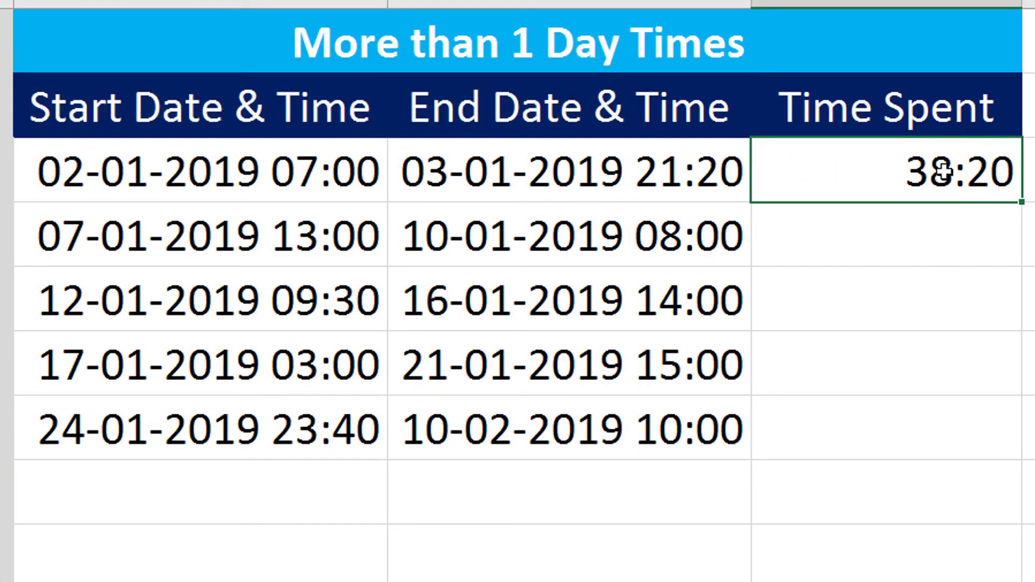
pyautogui.moveTo(1024, 202); pyautogui.dragTo(1008, 447)
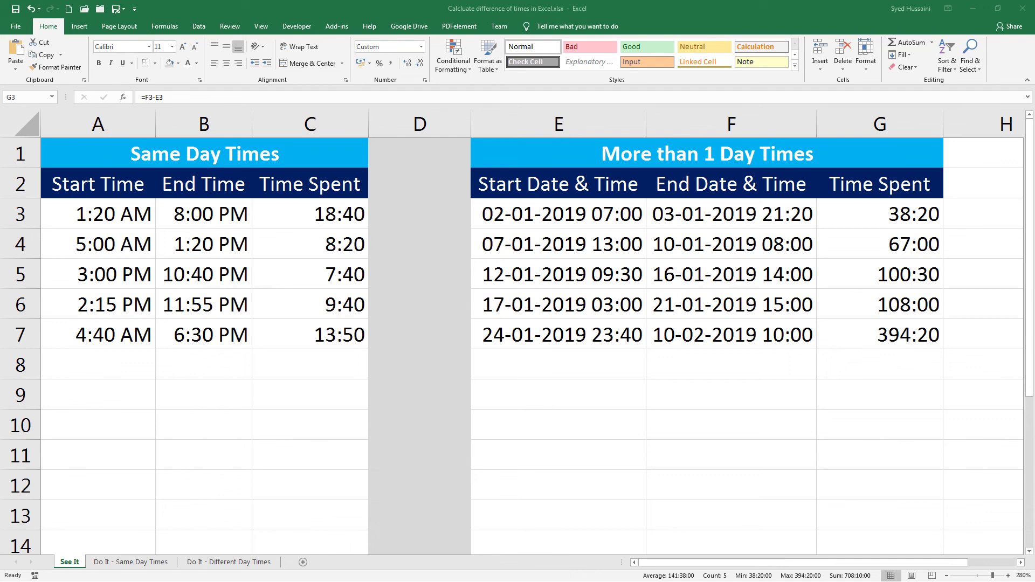
pyautogui.click(108, 563)
pyautogui.click(214, 566)
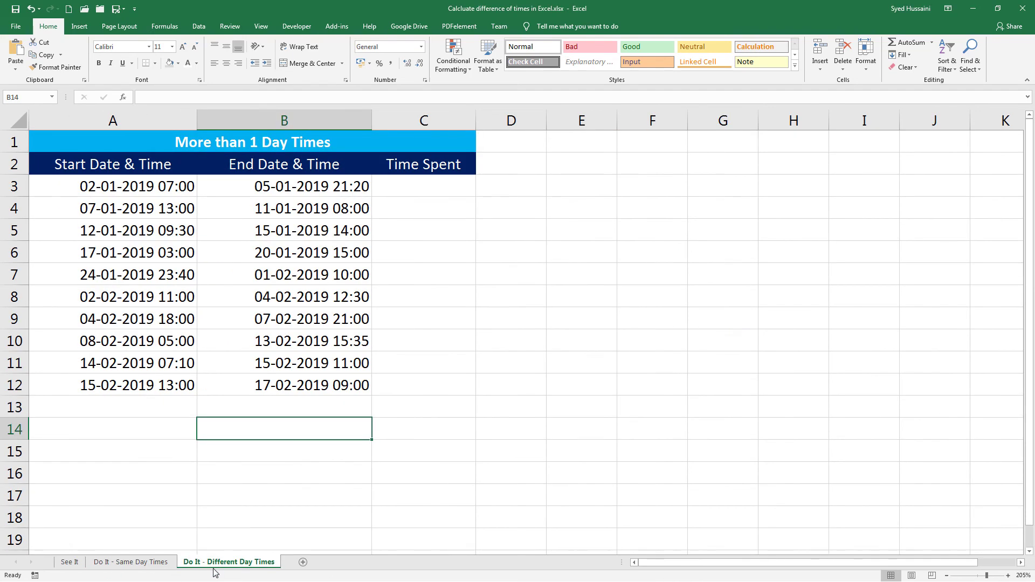
pyautogui.click(69, 563)
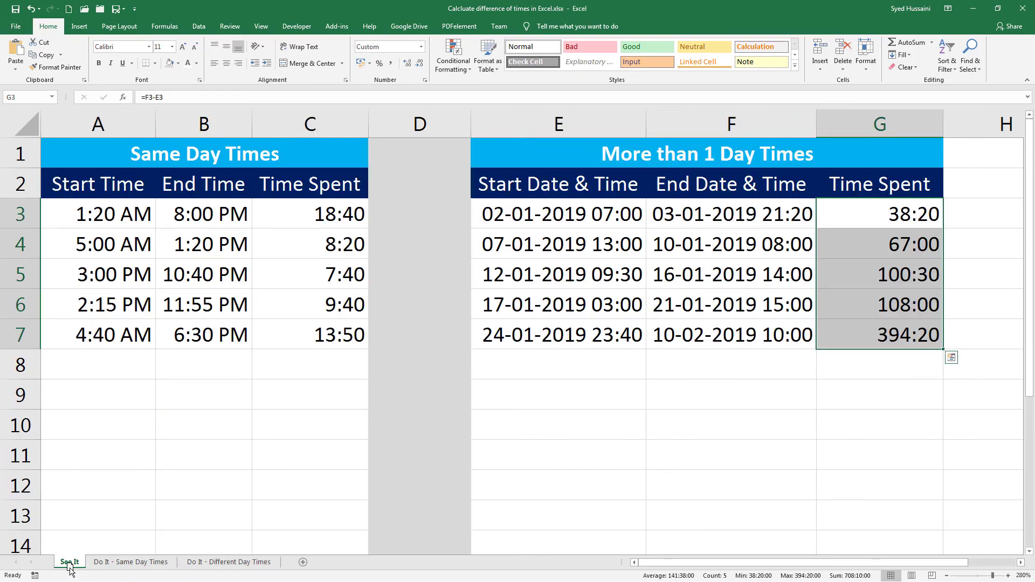